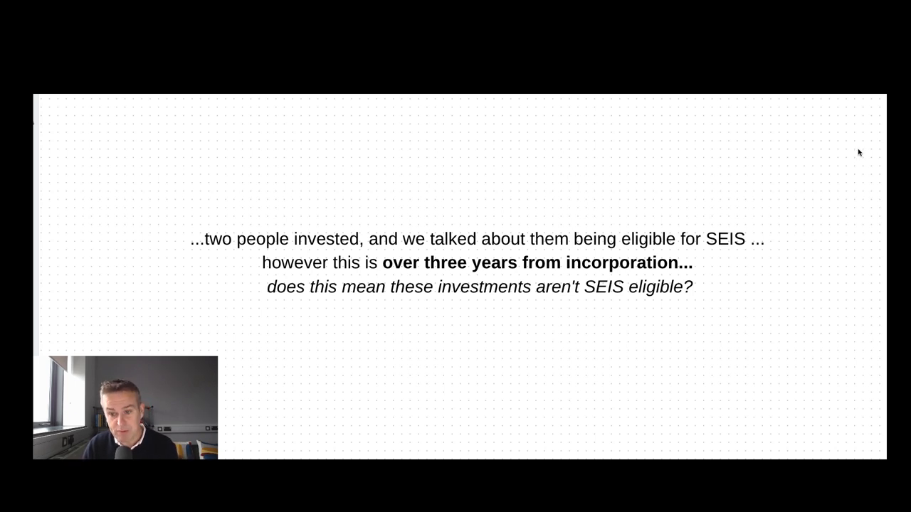
# Advance to the frame stating the 3-year rule's critical date is when trading commenced.
pyautogui.press('Right')
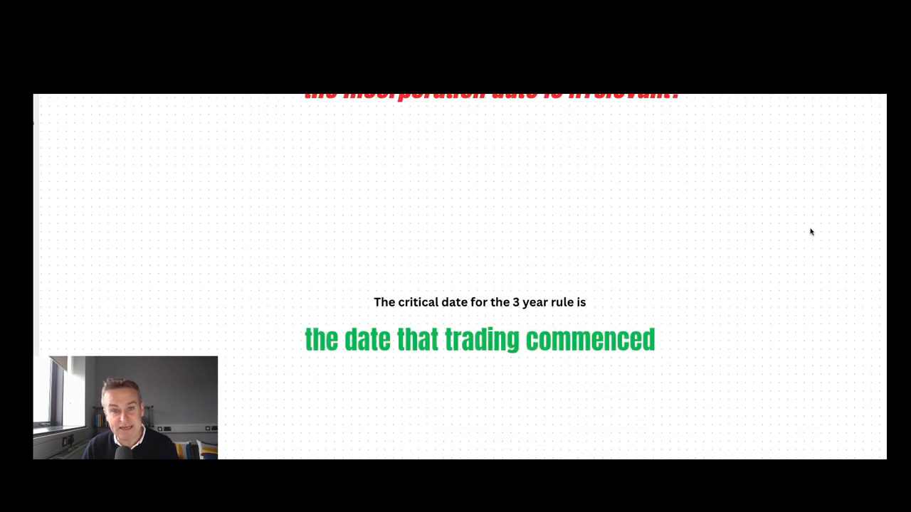
pyautogui.scroll(-1, 810, 231)
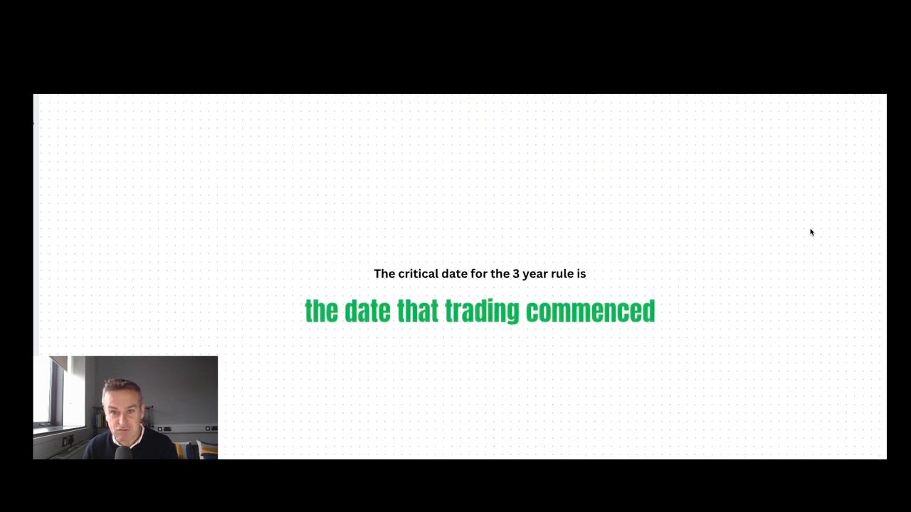